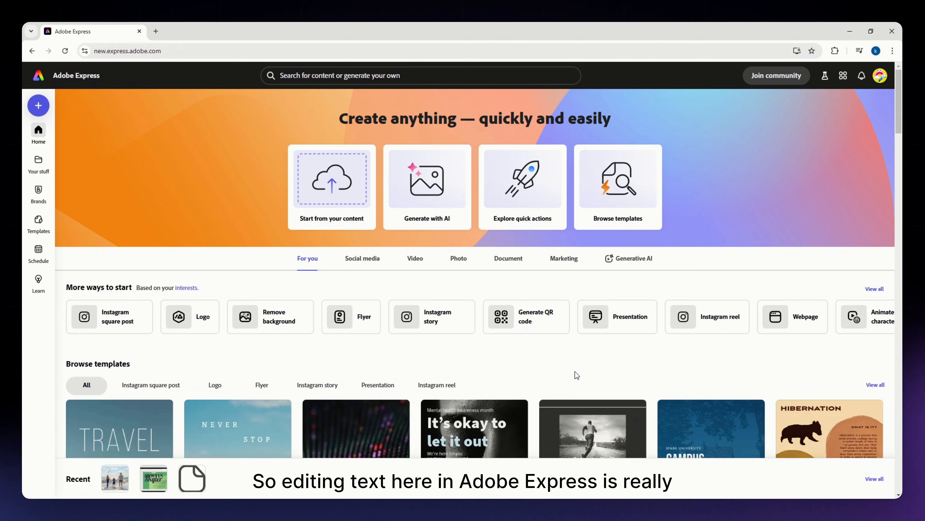
Start a new presentation and apply the plain grey "This is a cover title" template
{"action": "left_click", "coordinate": [631, 319]}
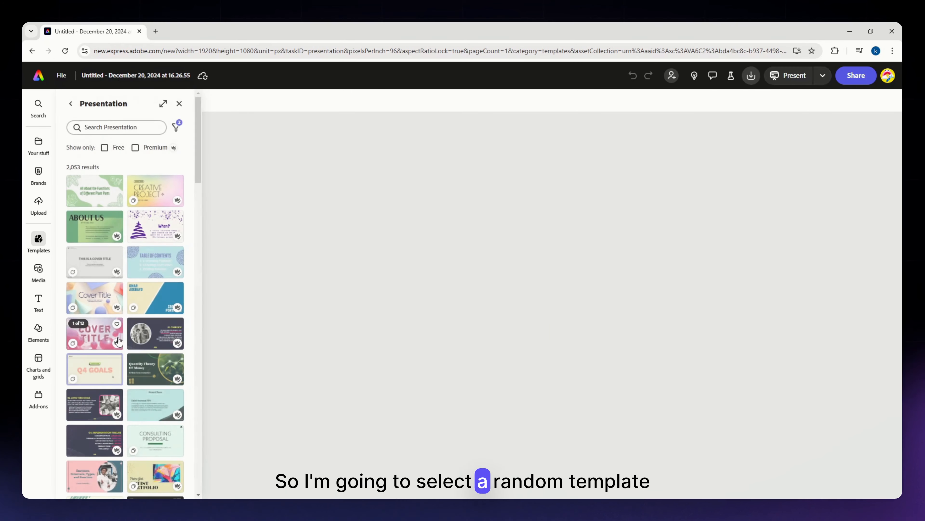
{"action": "scroll", "coordinate": [145, 362], "scroll_direction": "down", "scroll_amount": 4}
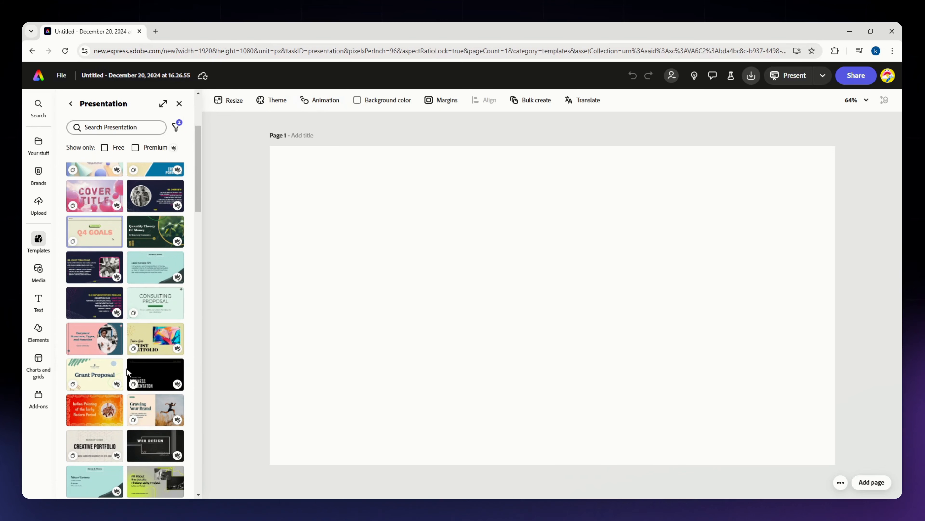
{"action": "scroll", "coordinate": [127, 368], "scroll_direction": "up", "scroll_amount": 4}
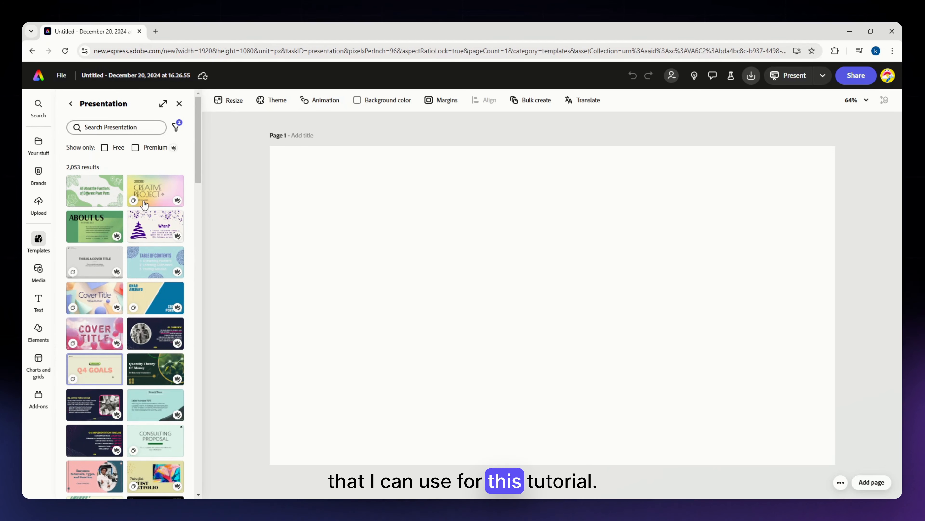
{"action": "left_click", "coordinate": [86, 268]}
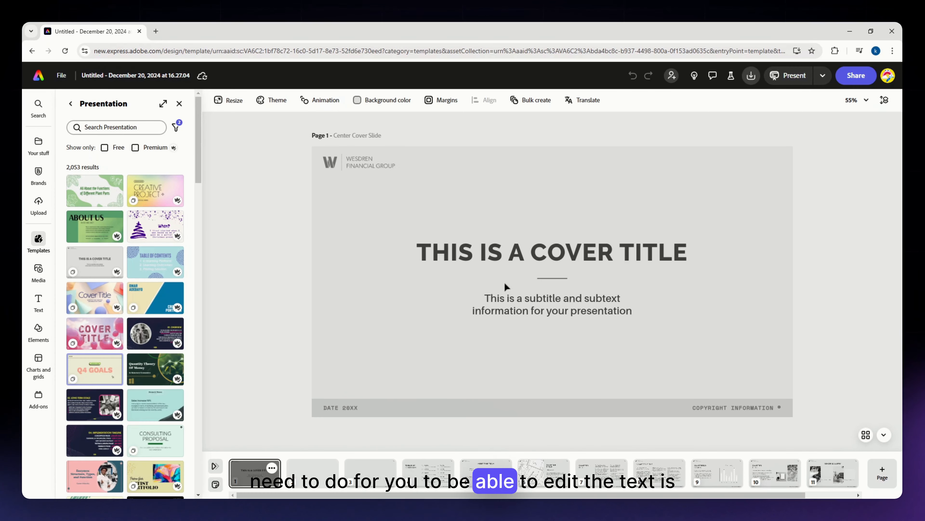
Change the font of the cover title on page 1 to Abolition
{"action": "left_click", "coordinate": [512, 256]}
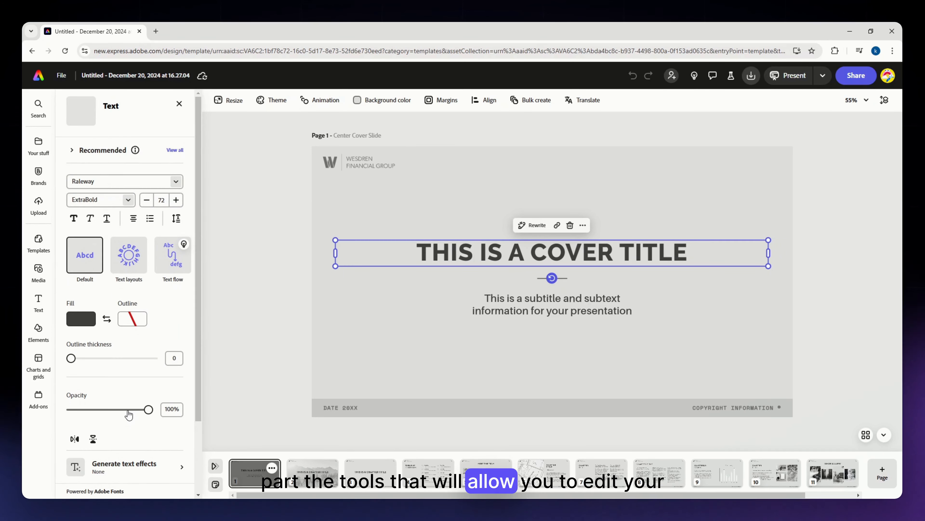
{"action": "scroll", "coordinate": [128, 414], "scroll_direction": "down", "scroll_amount": 3}
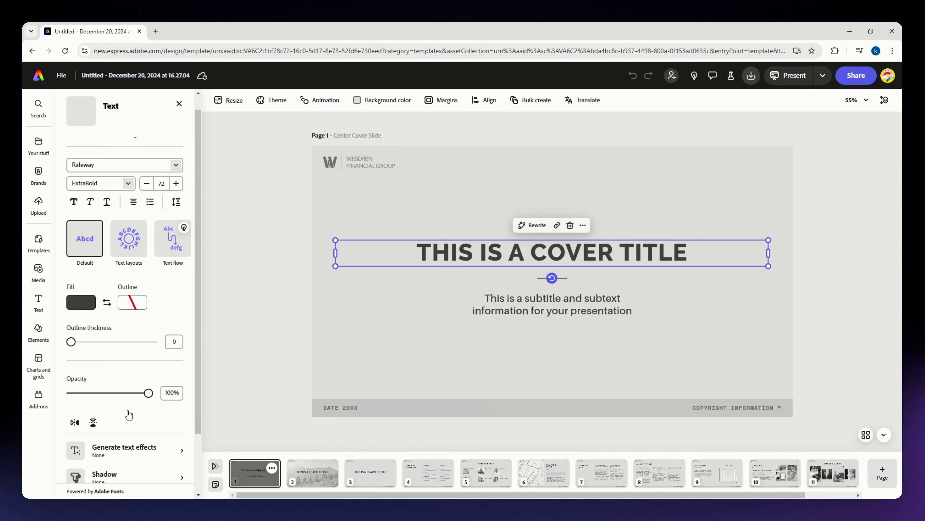
{"action": "scroll", "coordinate": [129, 414], "scroll_direction": "up", "scroll_amount": 3}
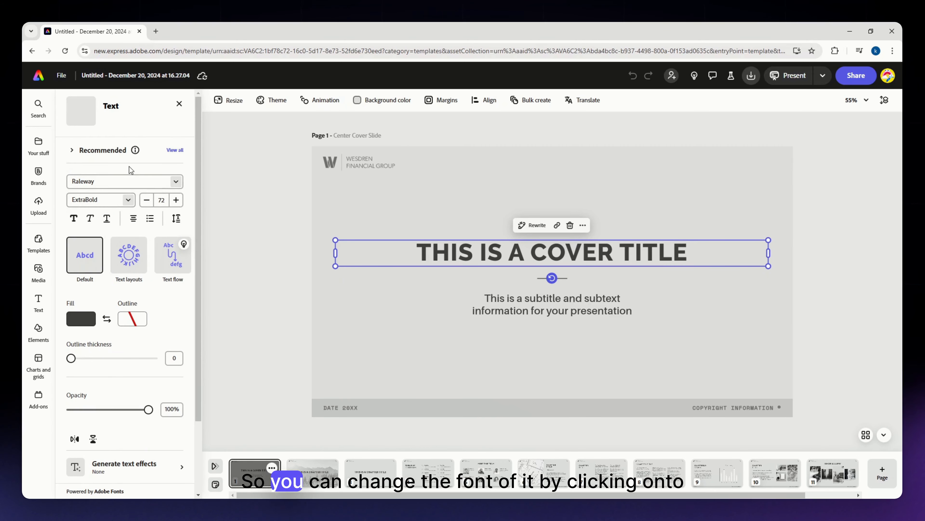
{"action": "left_click", "coordinate": [177, 181]}
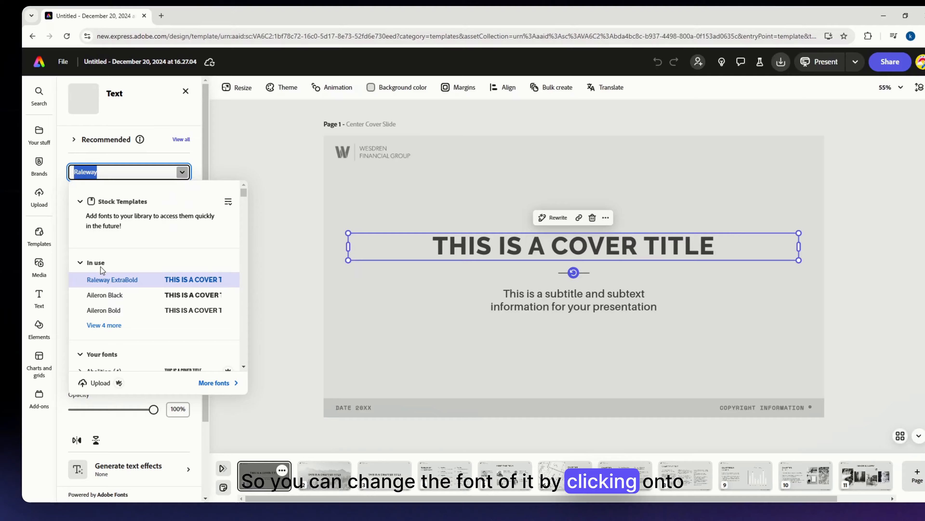
{"action": "scroll", "coordinate": [110, 284], "scroll_direction": "down", "scroll_amount": 2}
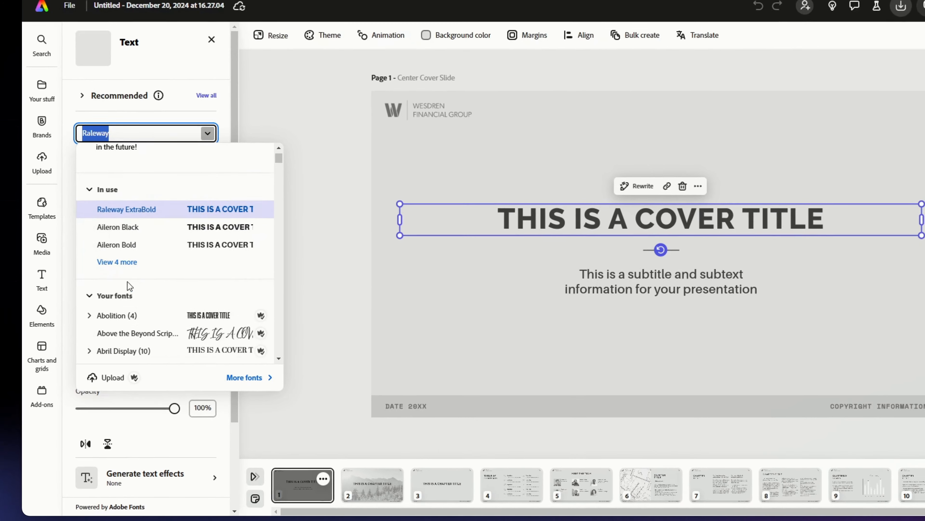
{"action": "scroll", "coordinate": [140, 297], "scroll_direction": "down", "scroll_amount": 5}
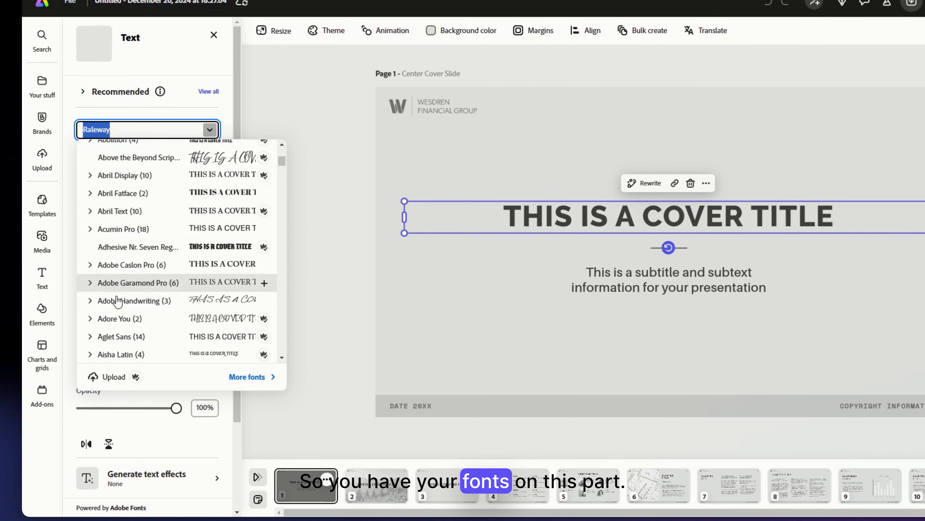
{"action": "scroll", "coordinate": [120, 307], "scroll_direction": "down", "scroll_amount": 3}
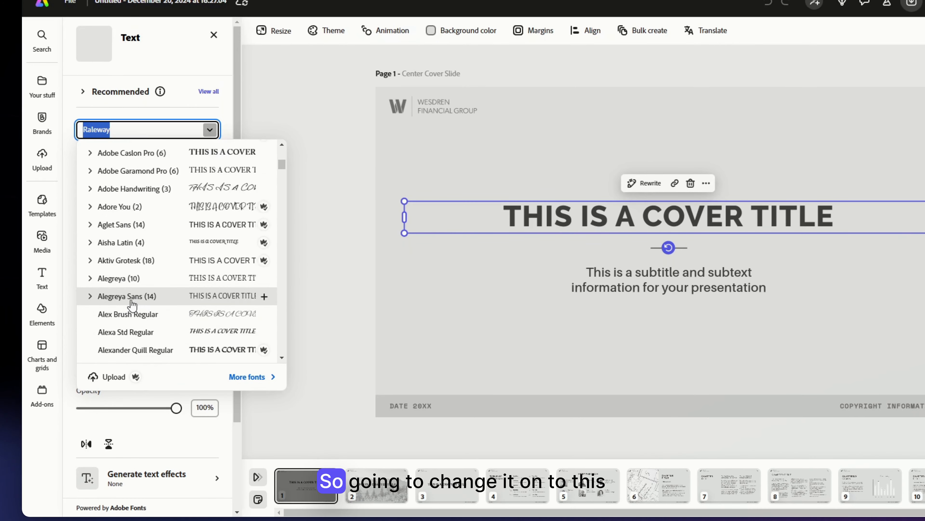
{"action": "scroll", "coordinate": [130, 304], "scroll_direction": "up", "scroll_amount": 5}
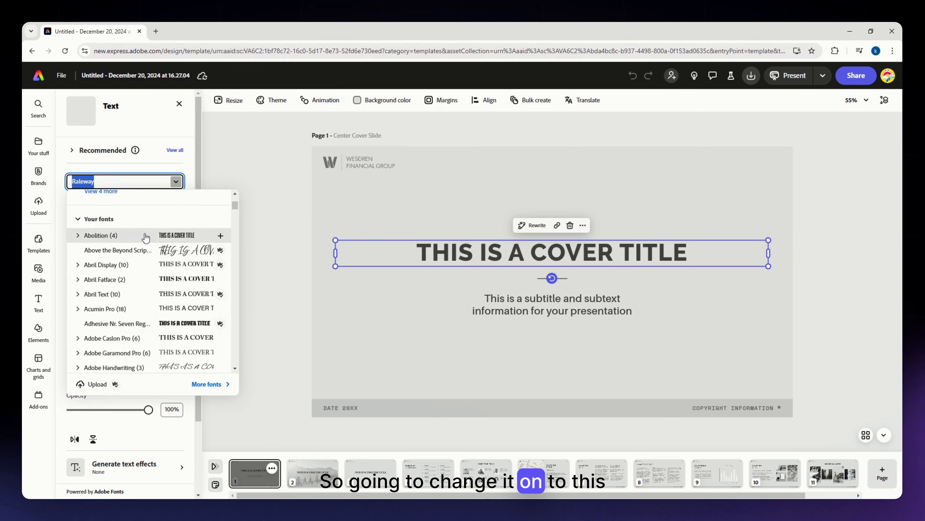
{"action": "left_click", "coordinate": [164, 204]}
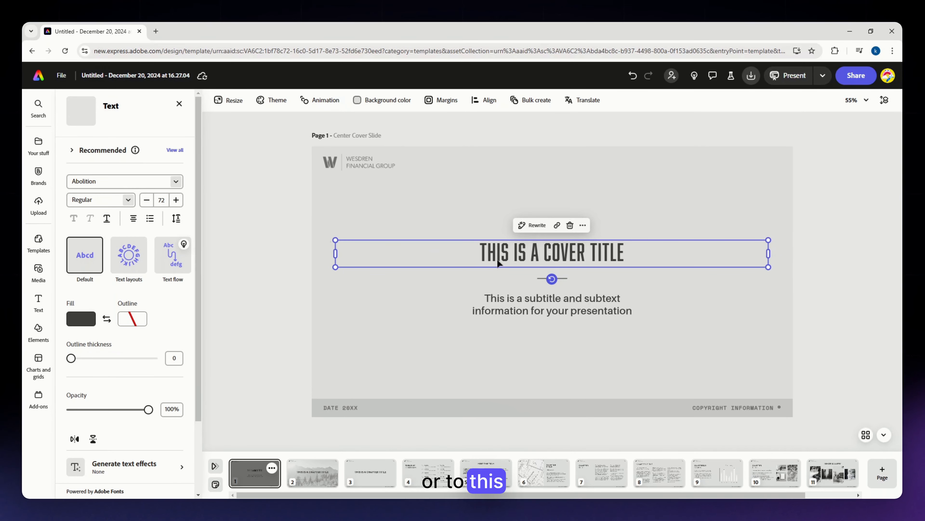
Try the Oblique font style on the cover title, and set the style to Soft
{"action": "left_click", "coordinate": [130, 201]}
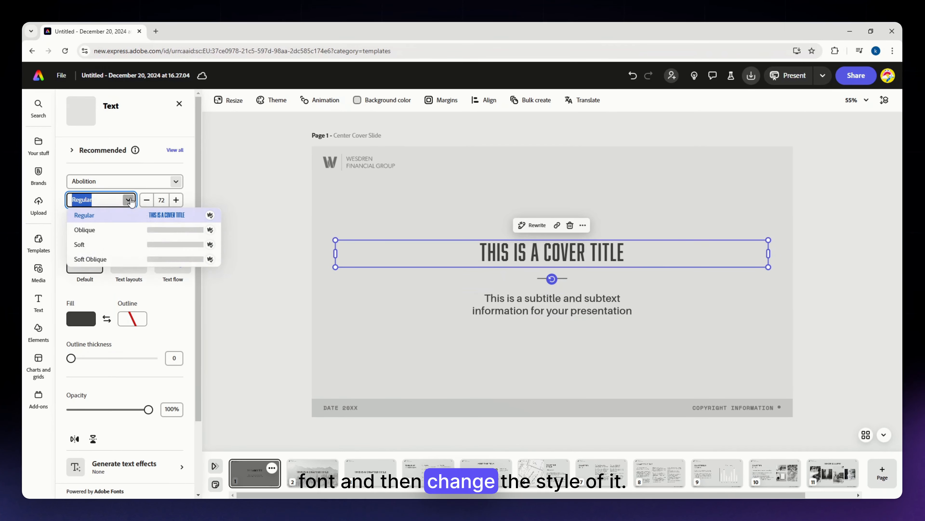
{"action": "left_click", "coordinate": [113, 233]}
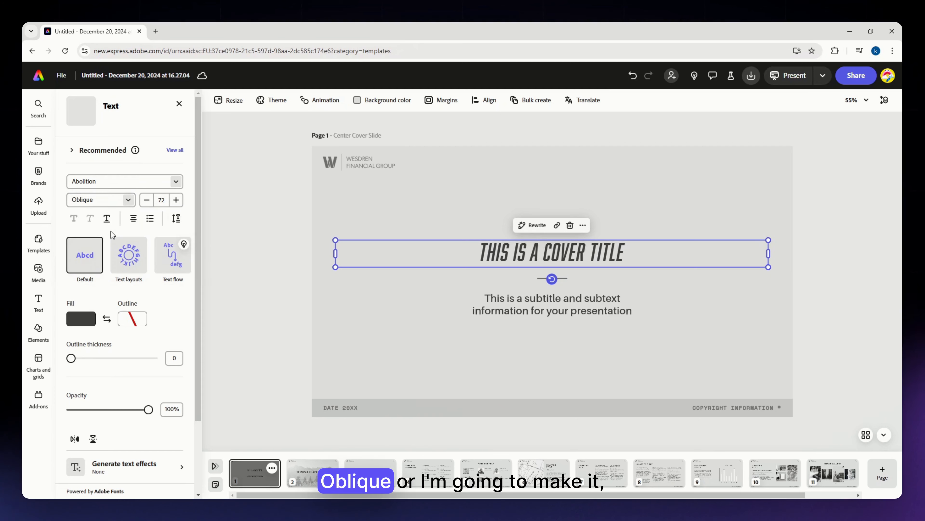
{"action": "left_click", "coordinate": [127, 200]}
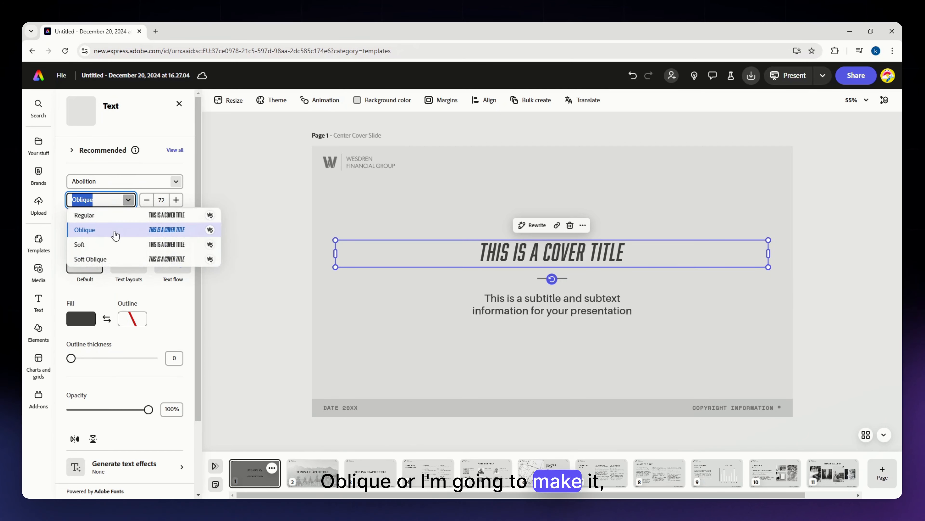
{"action": "left_click", "coordinate": [109, 246]}
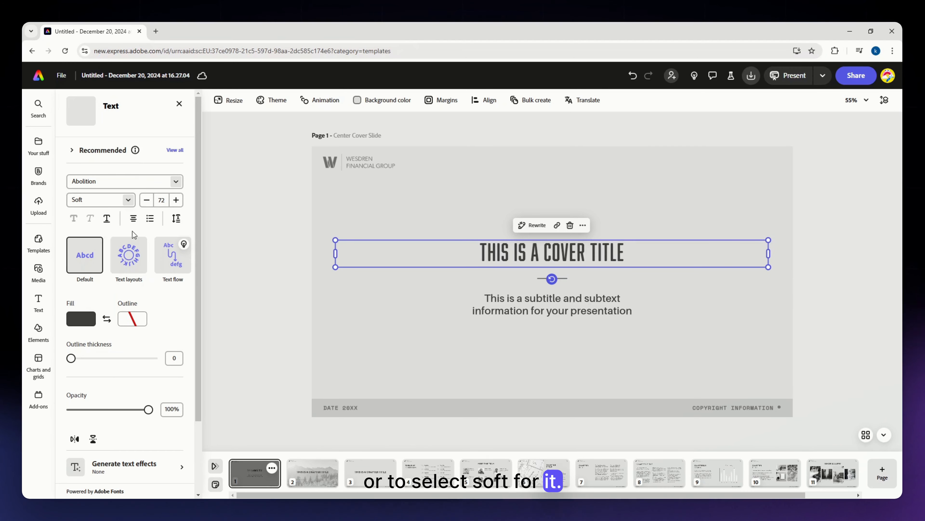
Set the cover title's font size to 100 and nudge the title slightly on the slide
{"action": "left_click", "coordinate": [176, 200]}
{"action": "left_click", "coordinate": [176, 200]}
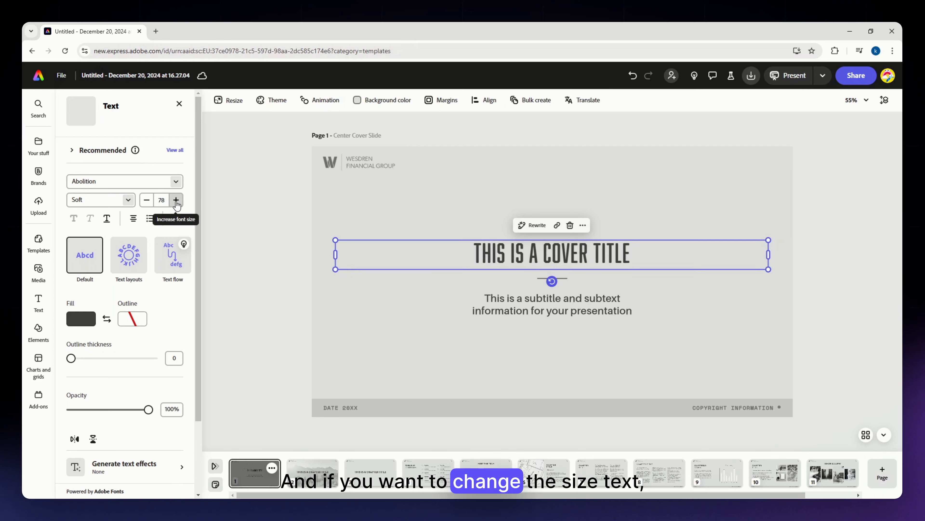
{"action": "left_click", "coordinate": [176, 200]}
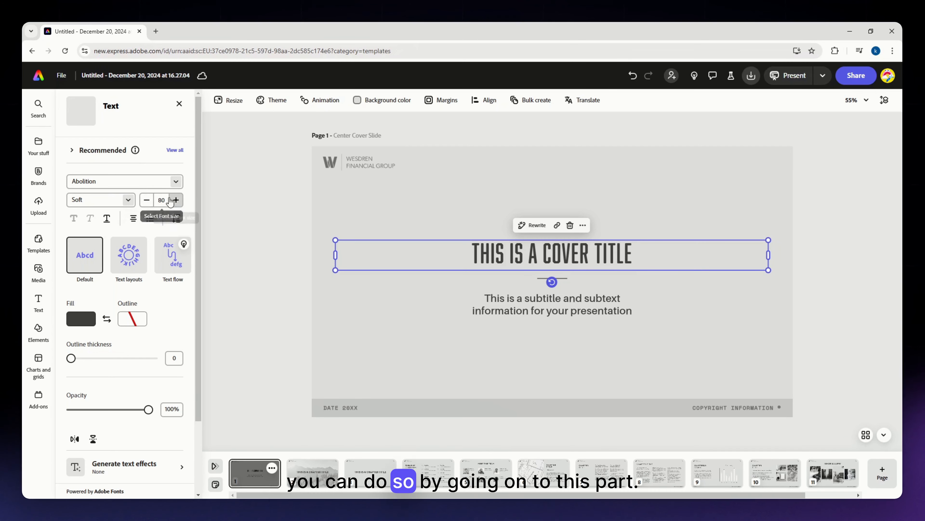
{"action": "left_click", "coordinate": [163, 200]}
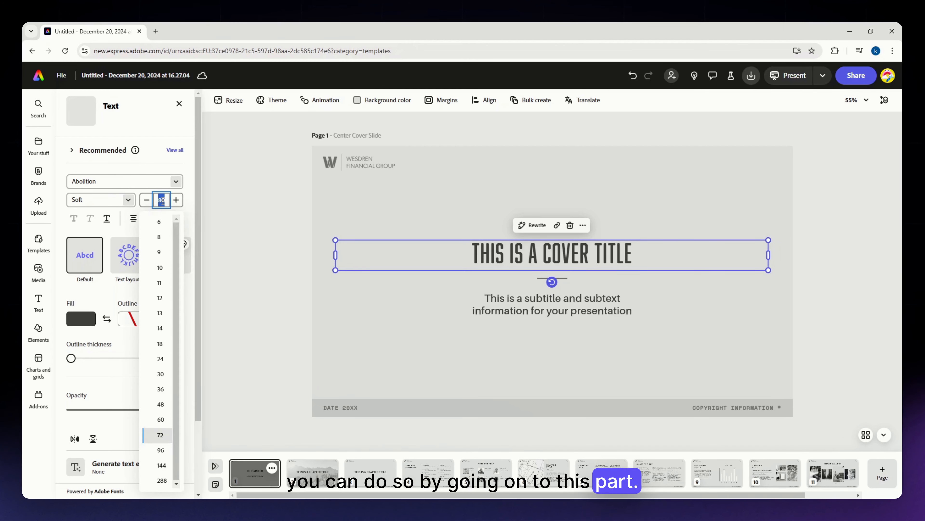
{"action": "type", "text": "100"}
{"action": "key", "text": "Return"}
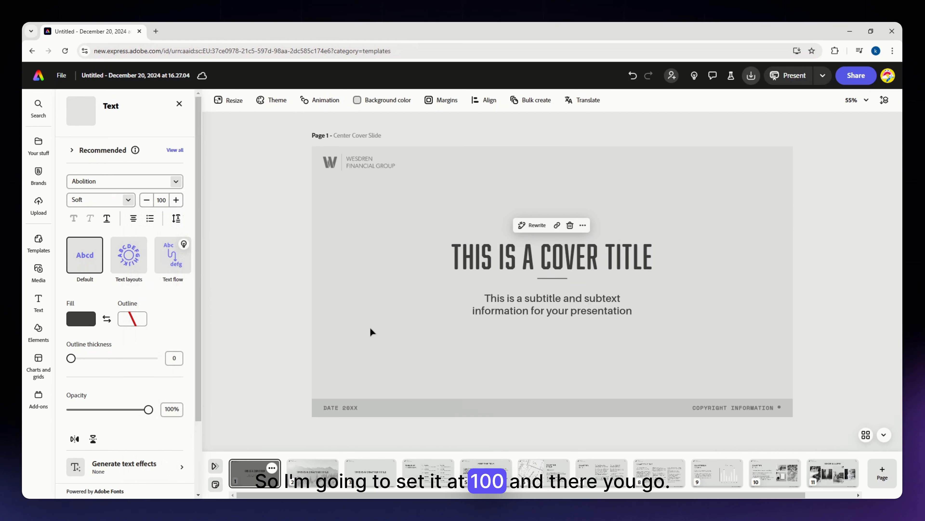
{"action": "left_click", "coordinate": [369, 326]}
{"action": "mouse_move", "coordinate": [454, 261]}
{"action": "left_mouse_down"}
{"action": "mouse_move", "coordinate": [454, 252]}
{"action": "mouse_move", "coordinate": [444, 270]}
{"action": "left_mouse_up"}
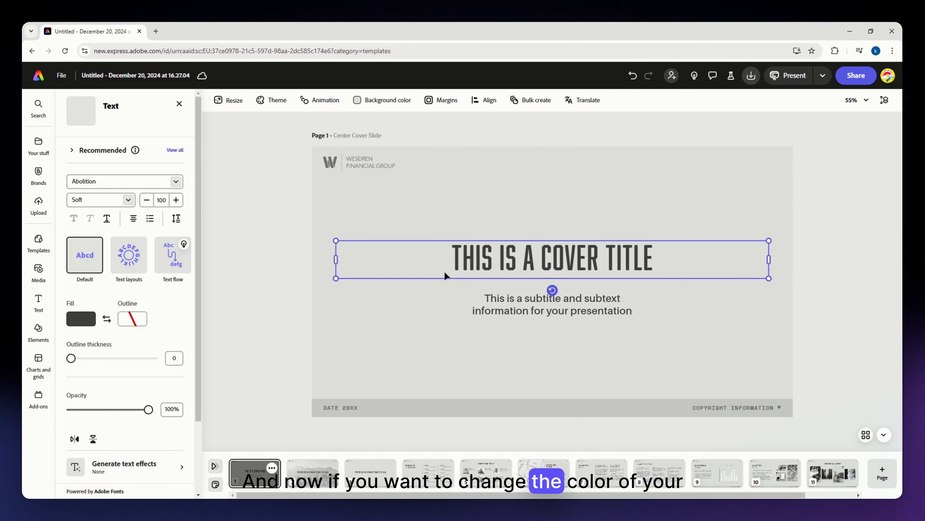
{"action": "left_click", "coordinate": [419, 308]}
Change the cover title's fill colour, trying a brown and an orange swatch before choosing magenta pink
{"action": "left_click", "coordinate": [489, 252]}
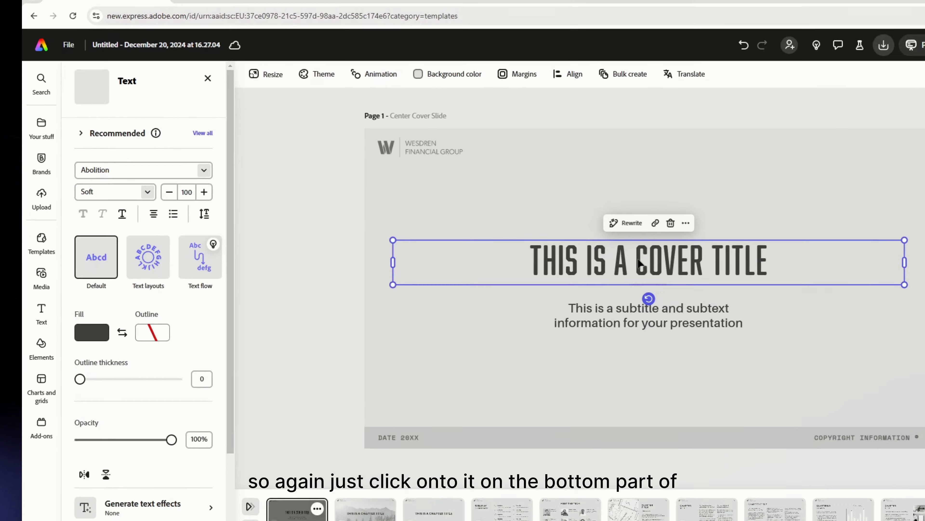
{"action": "scroll", "coordinate": [139, 318], "scroll_direction": "down", "scroll_amount": 2}
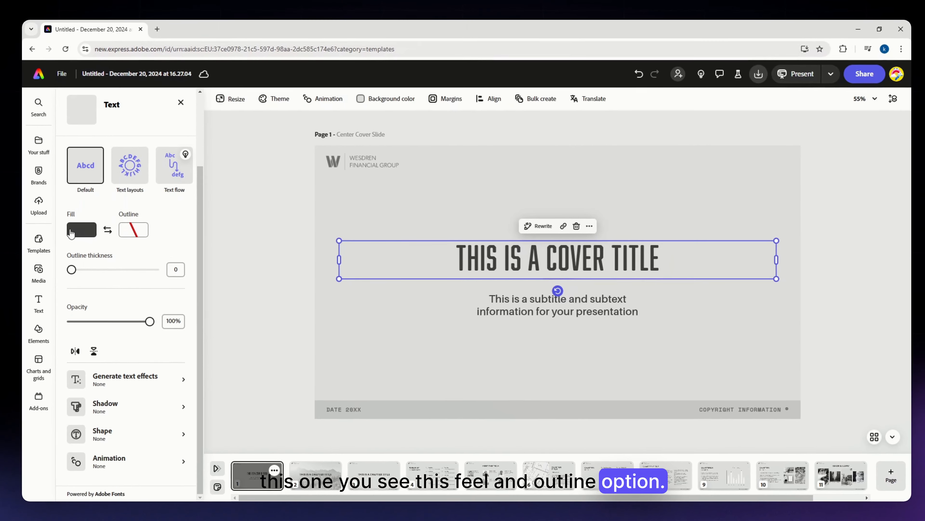
{"action": "left_click", "coordinate": [89, 228]}
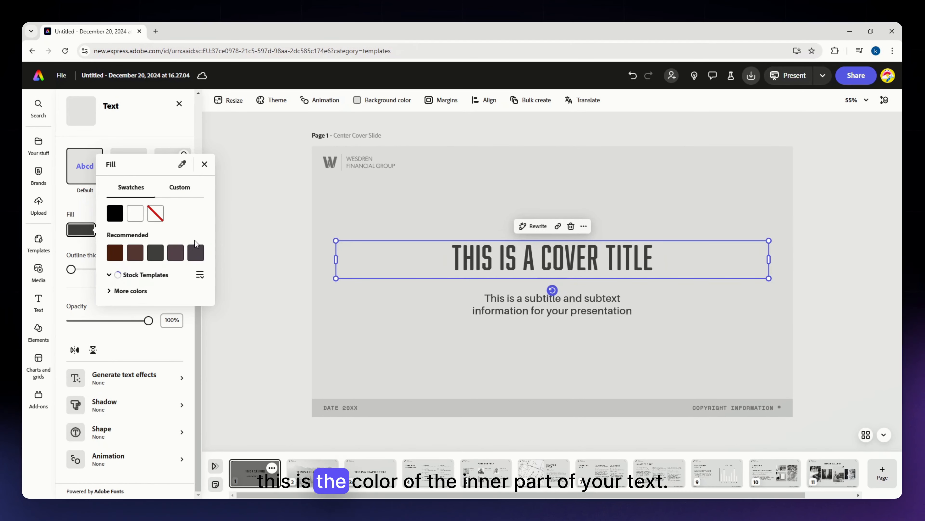
{"action": "left_click", "coordinate": [135, 242]}
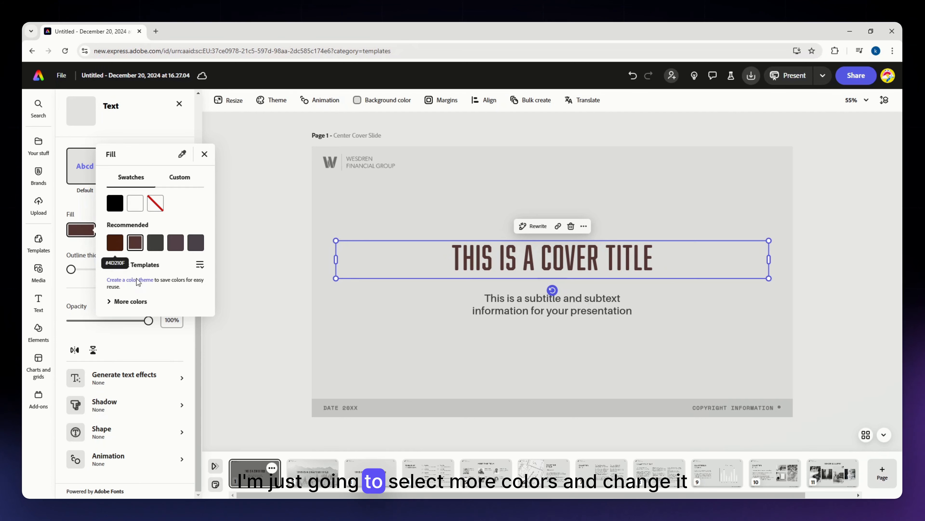
{"action": "left_click", "coordinate": [130, 301]}
{"action": "scroll", "coordinate": [175, 321], "scroll_direction": "down", "scroll_amount": 4}
{"action": "left_click", "coordinate": [155, 256]}
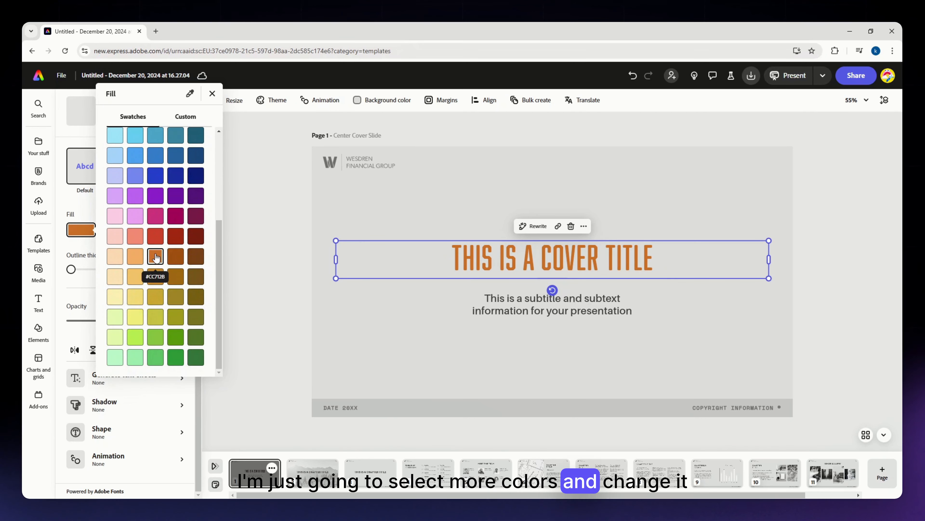
{"action": "left_click", "coordinate": [158, 217]}
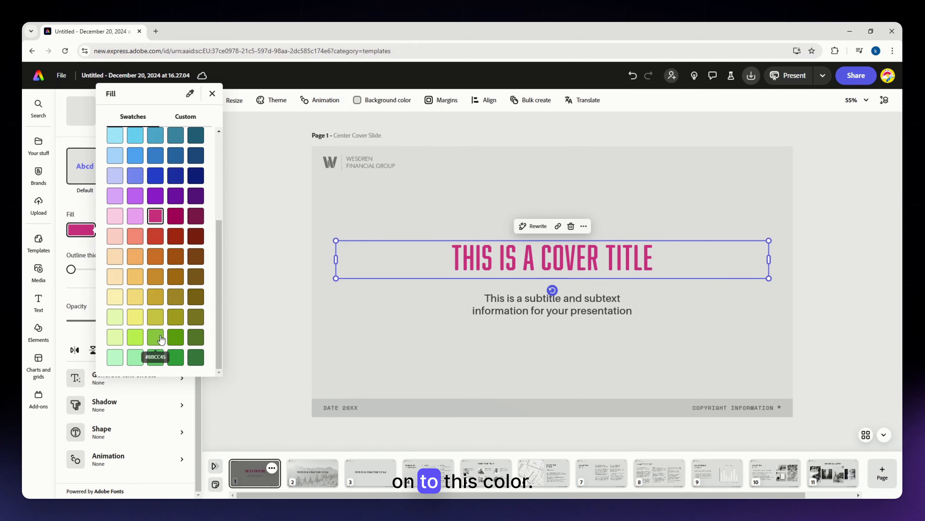
{"action": "scroll", "coordinate": [198, 157], "scroll_direction": "up", "scroll_amount": 8}
{"action": "scroll", "coordinate": [155, 281], "scroll_direction": "down", "scroll_amount": 8}
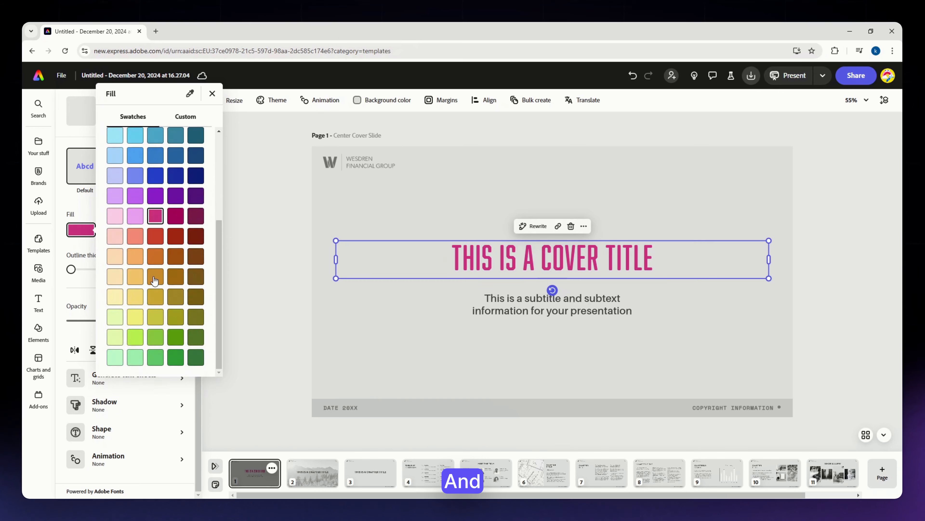
{"action": "scroll", "coordinate": [155, 281], "scroll_direction": "up", "scroll_amount": 5}
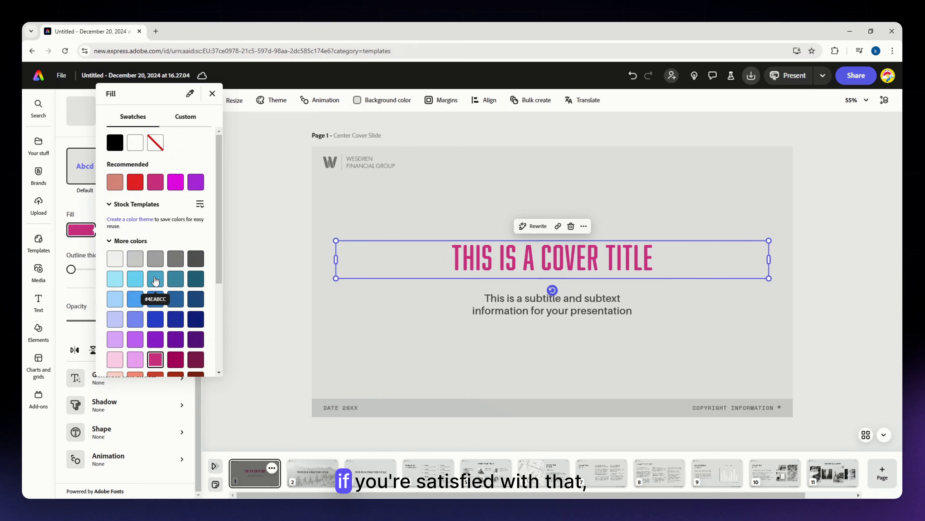
{"action": "left_click", "coordinate": [212, 94]}
Give the cover title a purple outline from the extended colour swatches
{"action": "left_click", "coordinate": [132, 233]}
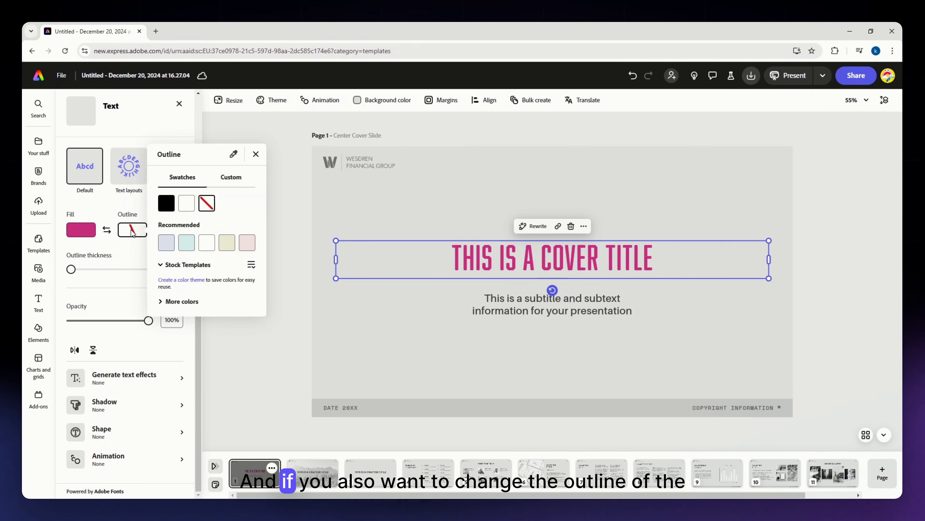
{"action": "left_click", "coordinate": [187, 302]}
{"action": "scroll", "coordinate": [217, 305], "scroll_direction": "down", "scroll_amount": 4}
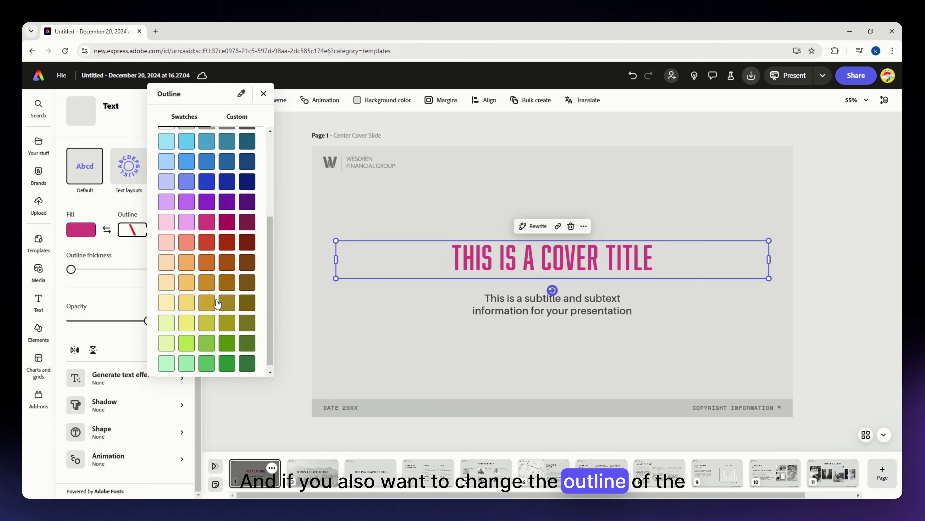
{"action": "scroll", "coordinate": [218, 304], "scroll_direction": "up", "scroll_amount": 2}
{"action": "left_click", "coordinate": [207, 288]}
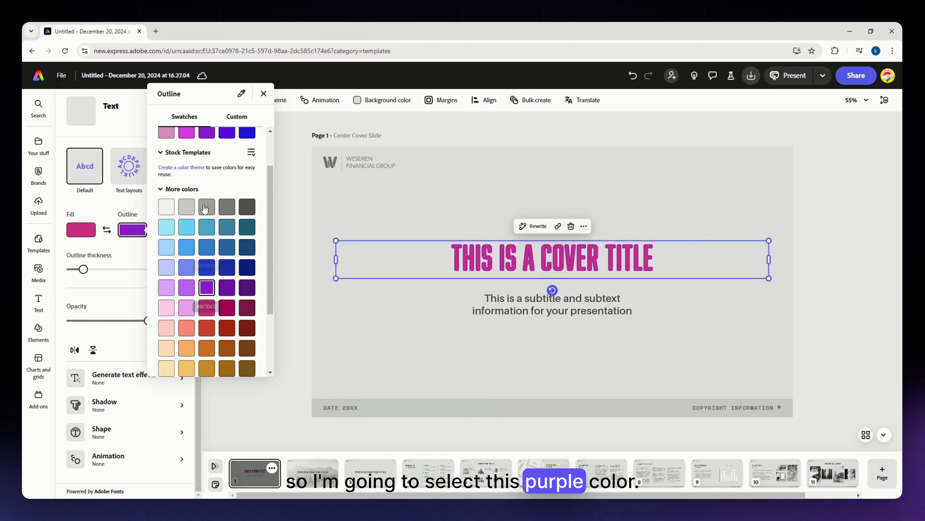
{"action": "scroll", "coordinate": [233, 214], "scroll_direction": "up", "scroll_amount": 2}
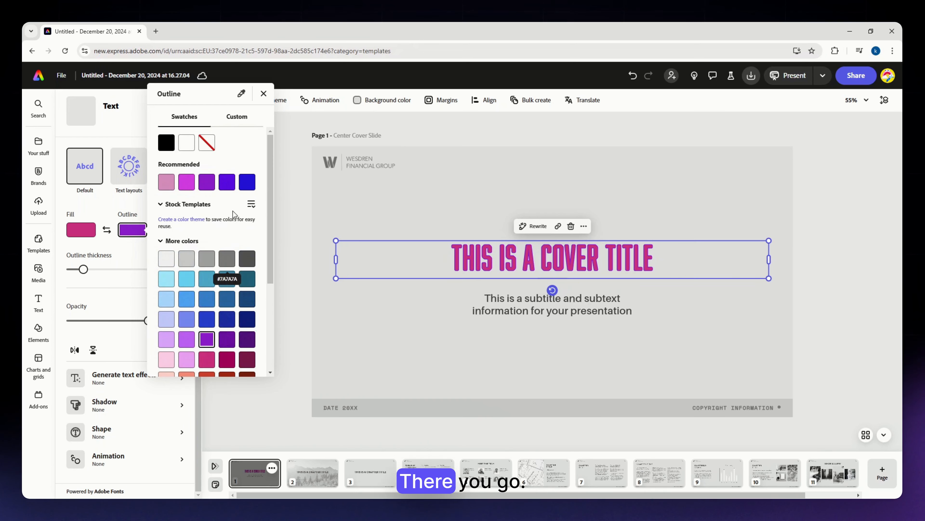
{"action": "left_click", "coordinate": [229, 244]}
{"action": "left_click", "coordinate": [251, 155]}
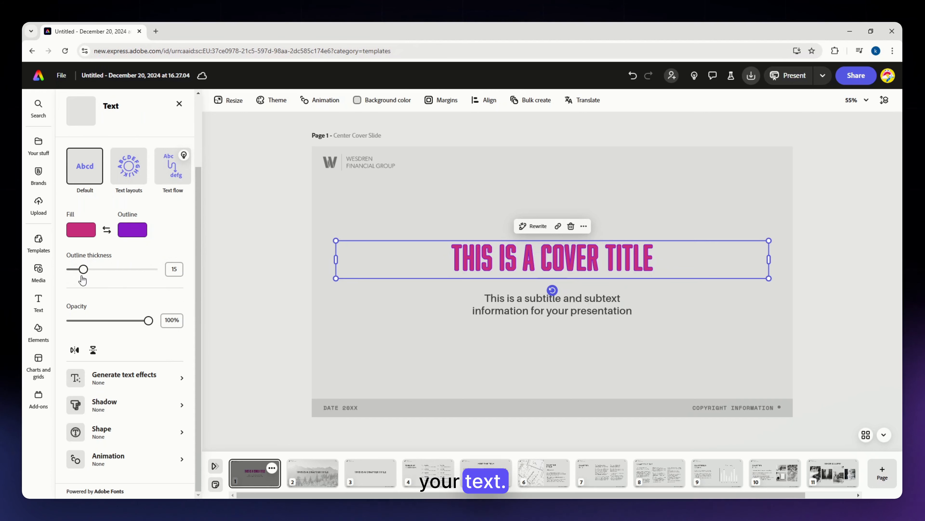
Set the cover title's outline thickness to 21 and keep its opacity at 100%
{"action": "mouse_move", "coordinate": [84, 270]}
{"action": "left_mouse_down"}
{"action": "mouse_move", "coordinate": [109, 270]}
{"action": "mouse_move", "coordinate": [75, 274]}
{"action": "mouse_move", "coordinate": [88, 273]}
{"action": "left_mouse_up"}
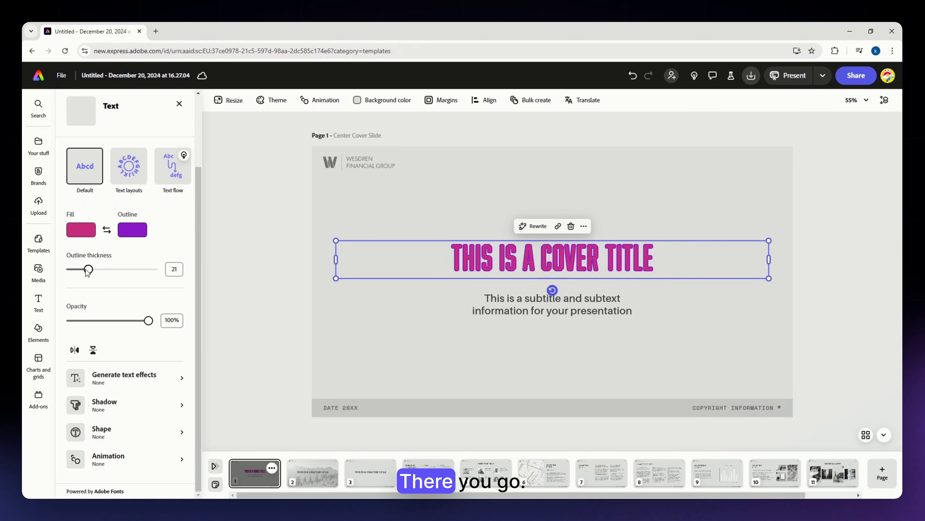
{"action": "mouse_move", "coordinate": [148, 320]}
{"action": "left_mouse_down"}
{"action": "mouse_move", "coordinate": [113, 321]}
{"action": "mouse_move", "coordinate": [162, 324]}
{"action": "left_mouse_up"}
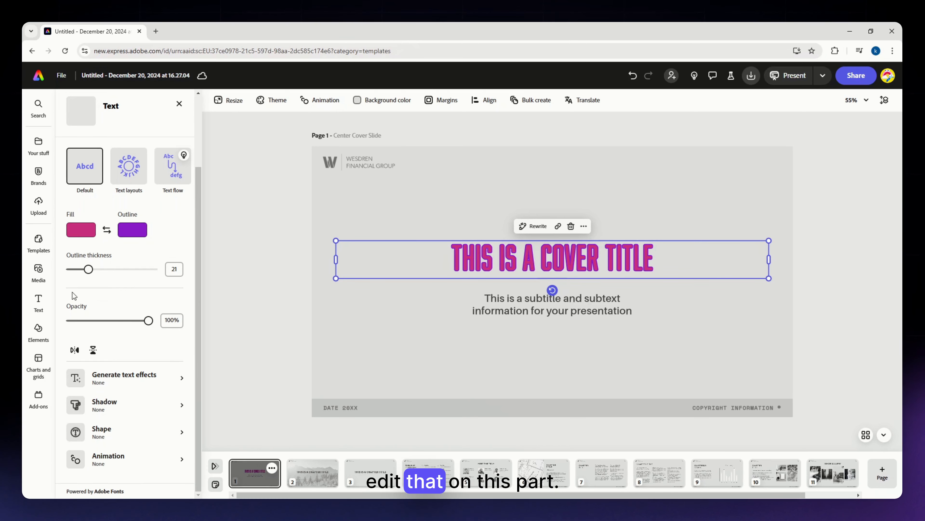
Try flipping the cover title horizontally and vertically, reversing each flip to restore its original orientation
{"action": "left_click", "coordinate": [75, 351]}
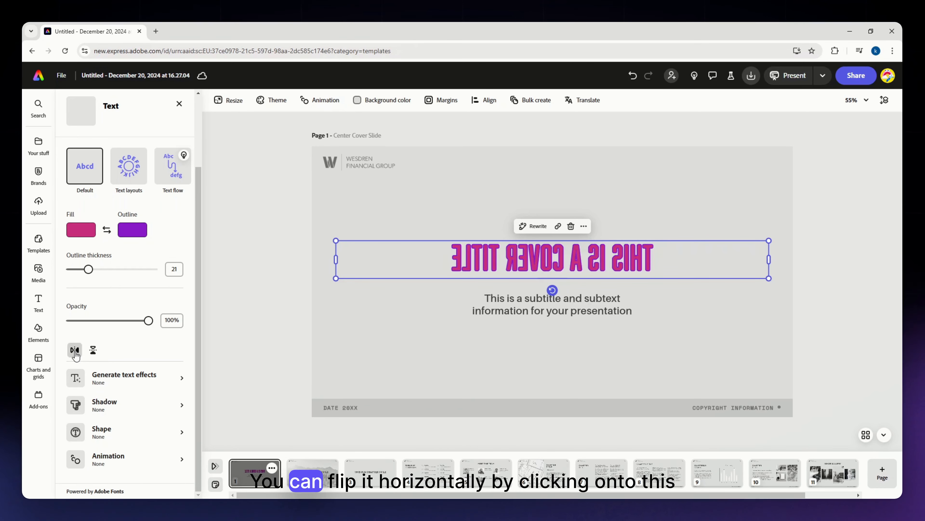
{"action": "left_click", "coordinate": [75, 350]}
{"action": "left_click", "coordinate": [75, 351]}
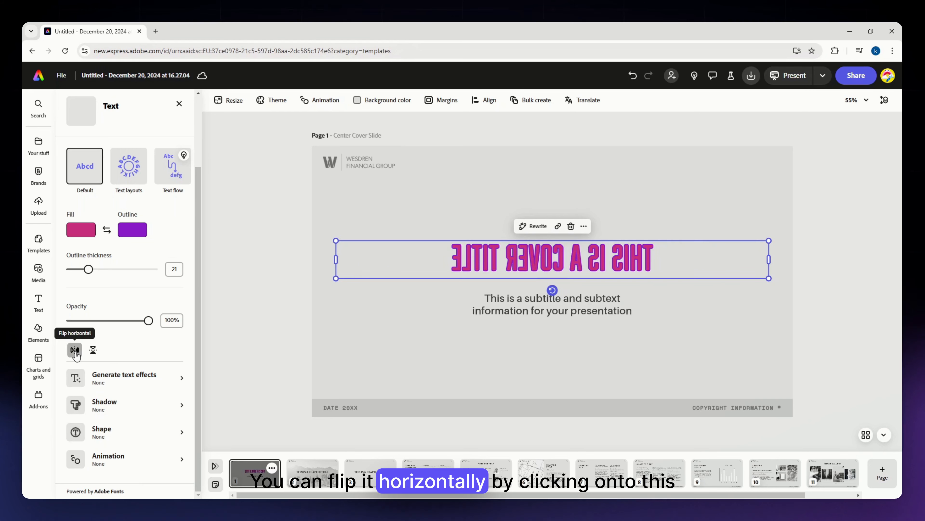
{"action": "left_click", "coordinate": [75, 351]}
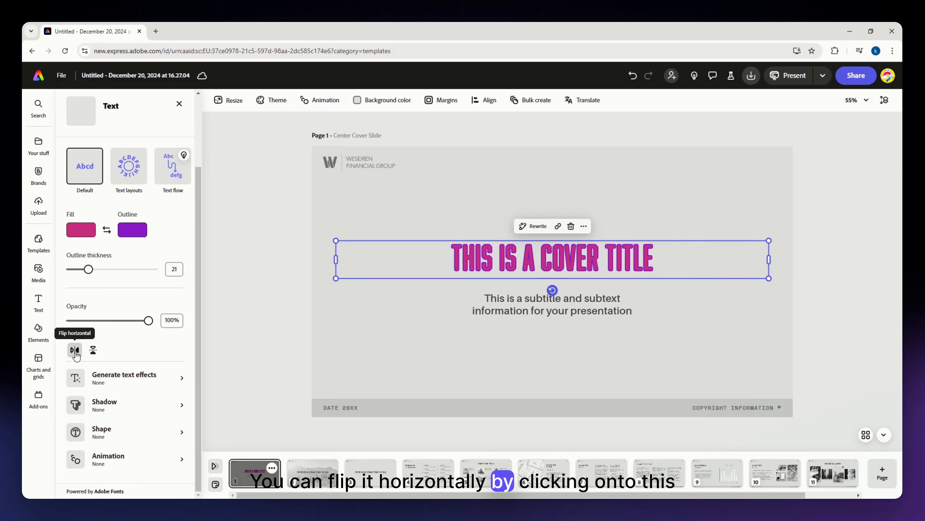
{"action": "left_click", "coordinate": [94, 350]}
{"action": "left_click", "coordinate": [94, 351]}
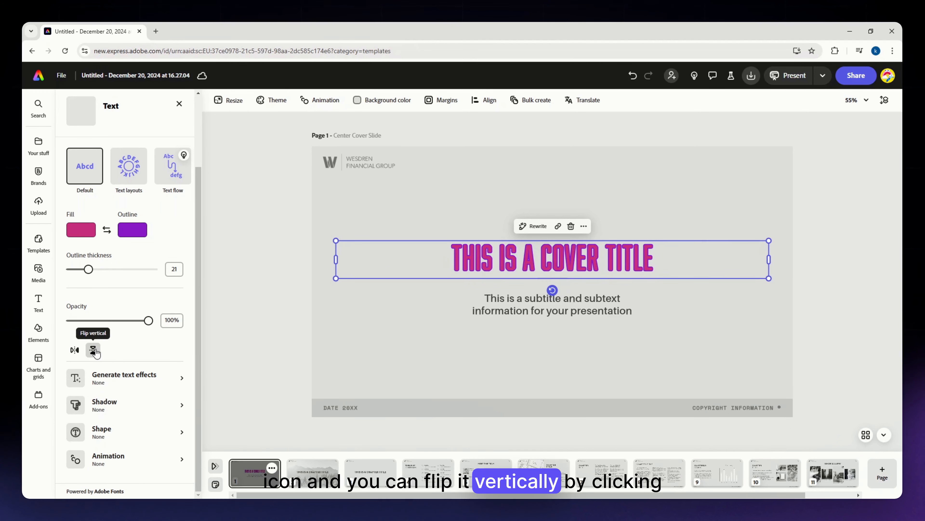
{"action": "left_click", "coordinate": [94, 351]}
{"action": "left_click", "coordinate": [94, 351]}
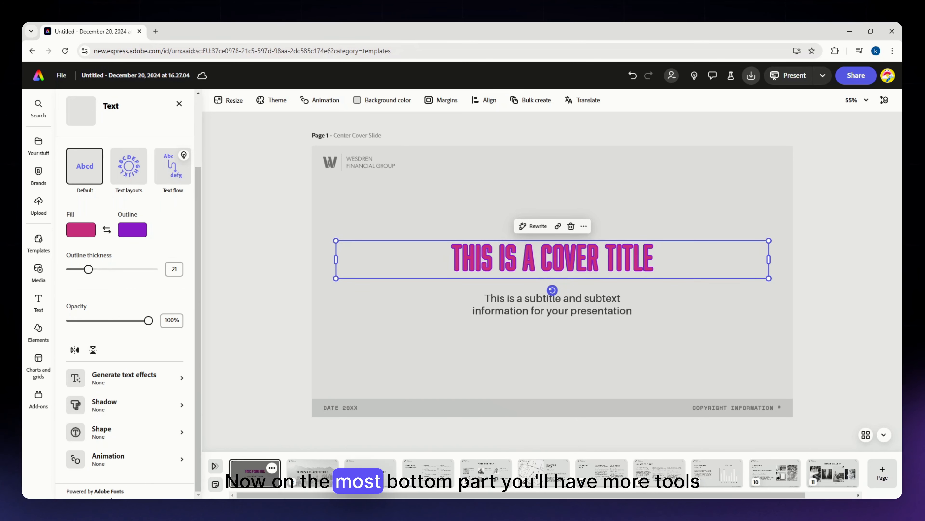
Open the generative text effects and decline the AI agreement, and give the cover title a Glow shadow after trying other shadow styles
{"action": "left_click", "coordinate": [116, 377]}
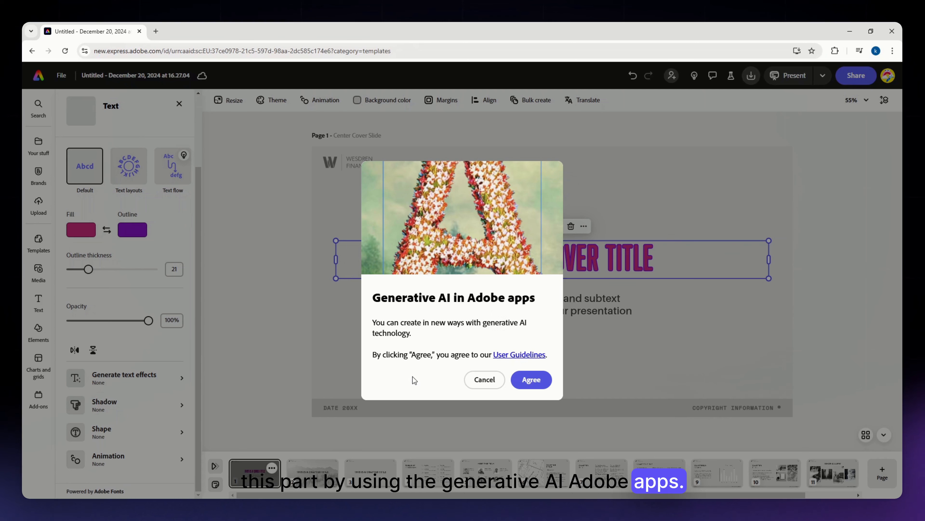
{"action": "left_click", "coordinate": [485, 379]}
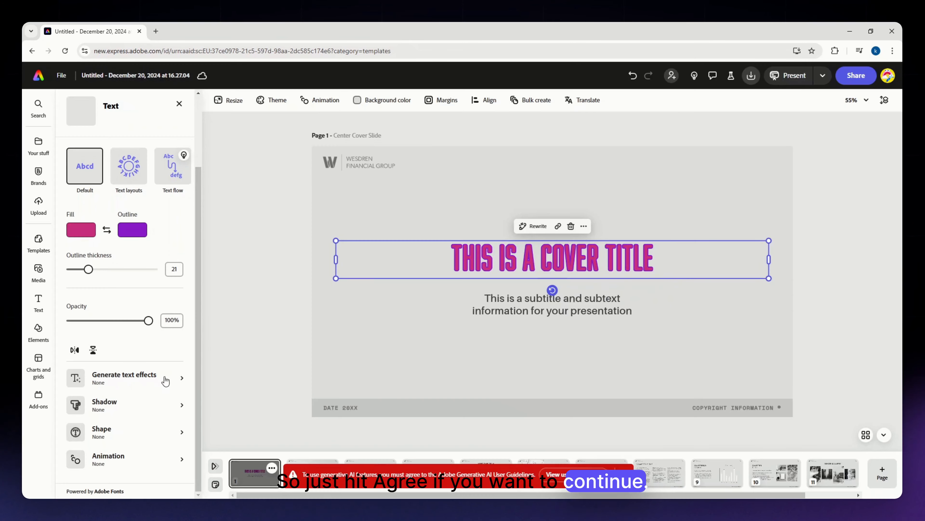
{"action": "left_click", "coordinate": [119, 409]}
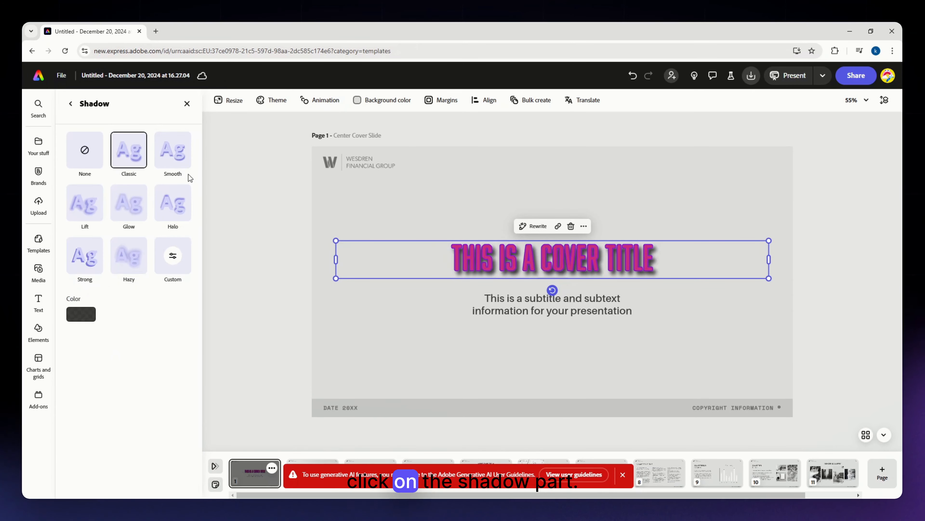
{"action": "left_click", "coordinate": [181, 172]}
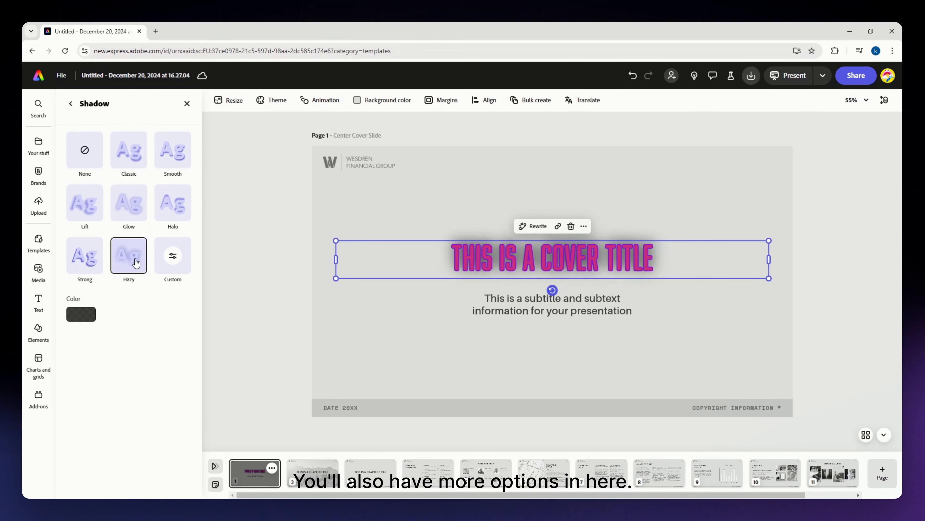
{"action": "left_click", "coordinate": [140, 213]}
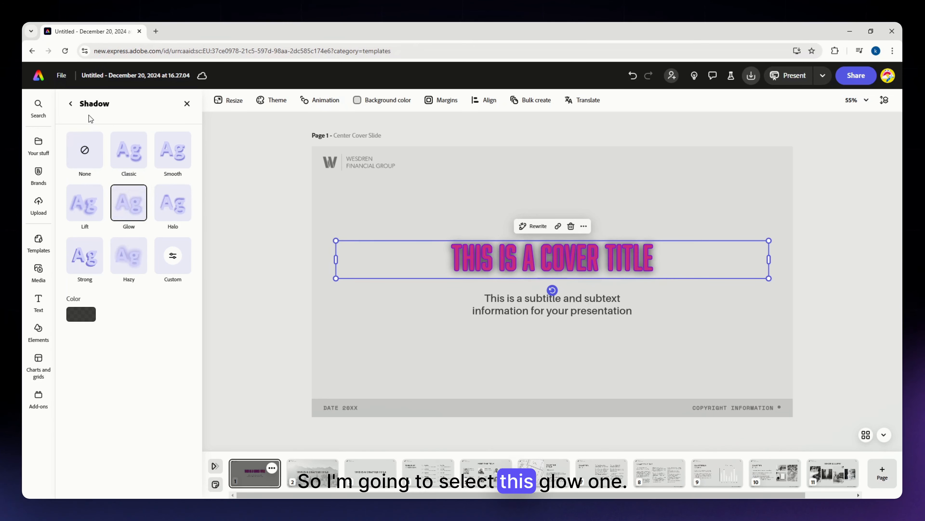
{"action": "left_click", "coordinate": [71, 103]}
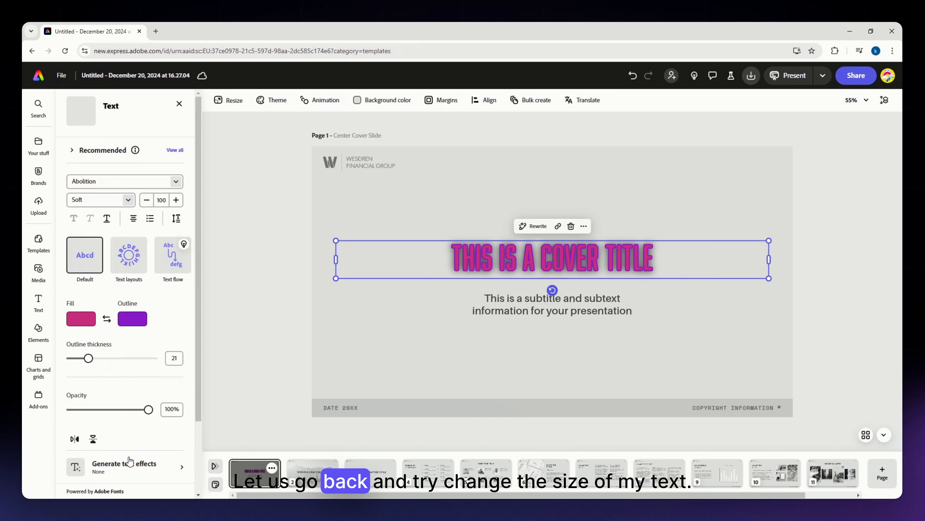
Try the basic rectangle shape behind the cover title, and set the shape back to none
{"action": "scroll", "coordinate": [124, 401], "scroll_direction": "down", "scroll_amount": 3}
{"action": "left_click", "coordinate": [109, 433]}
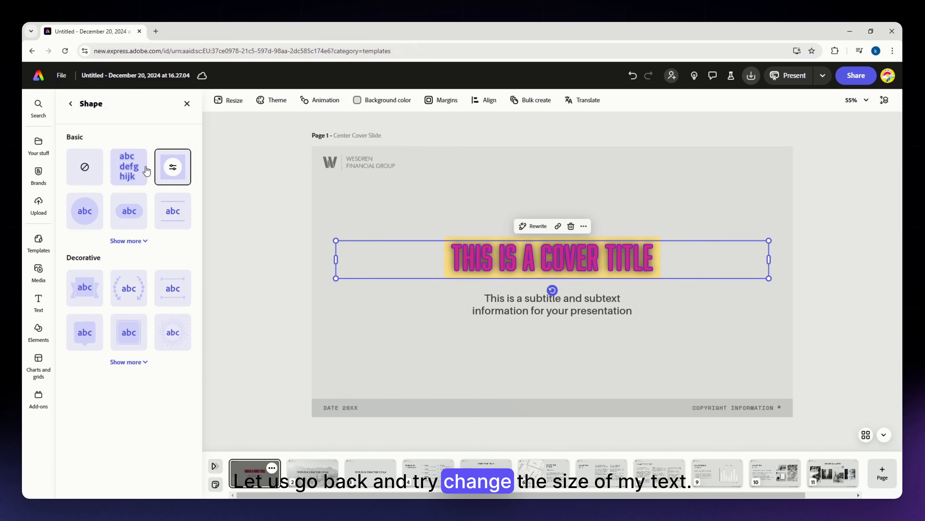
{"action": "left_click", "coordinate": [92, 168]}
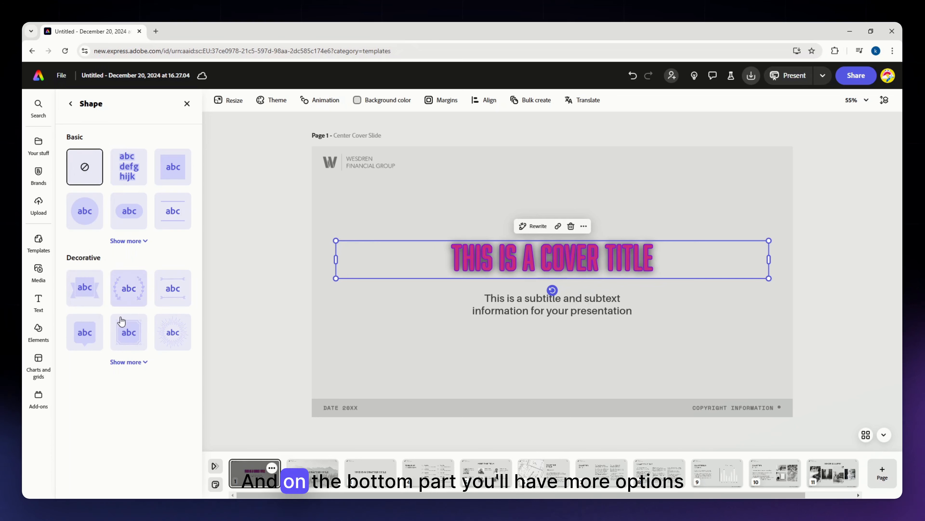
Try the decorative leafy wreath and ribbon banner shapes behind the cover title, and remove the shape
{"action": "left_click", "coordinate": [126, 363]}
{"action": "scroll", "coordinate": [129, 366], "scroll_direction": "down", "scroll_amount": 5}
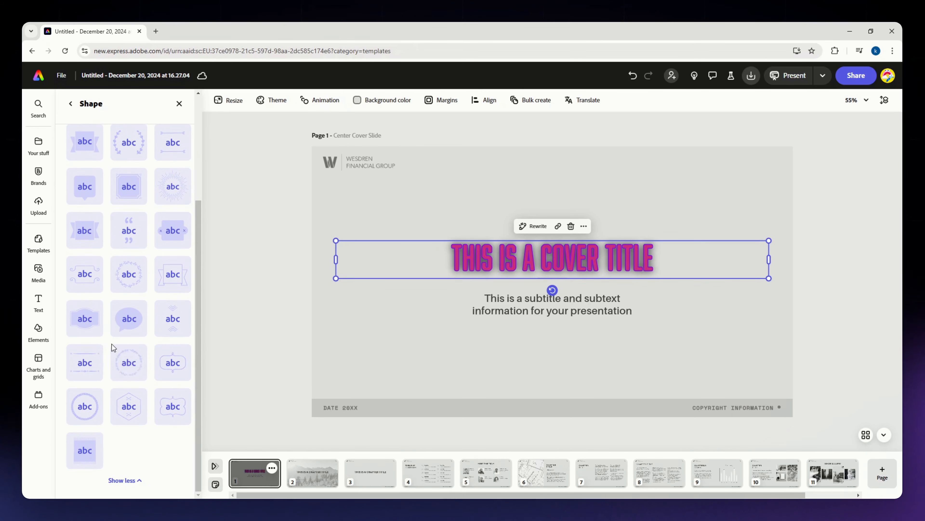
{"action": "left_click", "coordinate": [129, 365]}
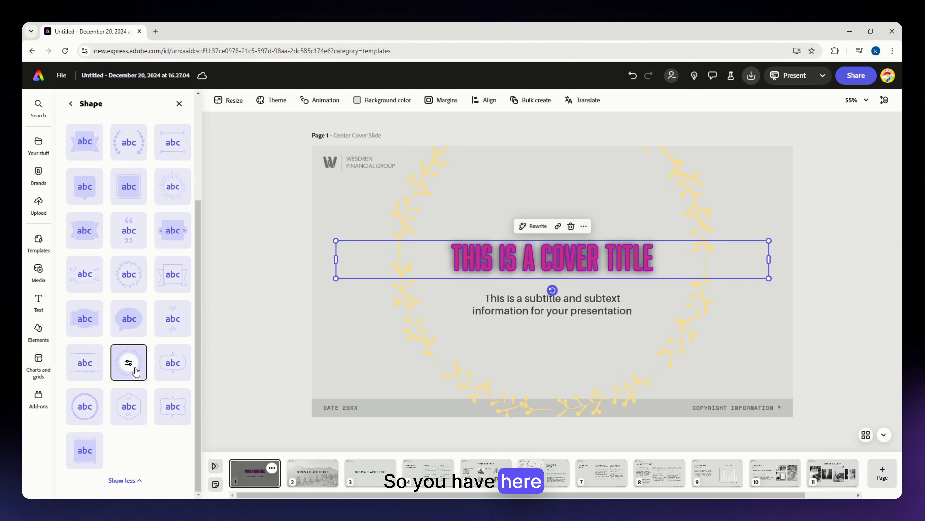
{"action": "scroll", "coordinate": [145, 401], "scroll_direction": "up", "scroll_amount": 5}
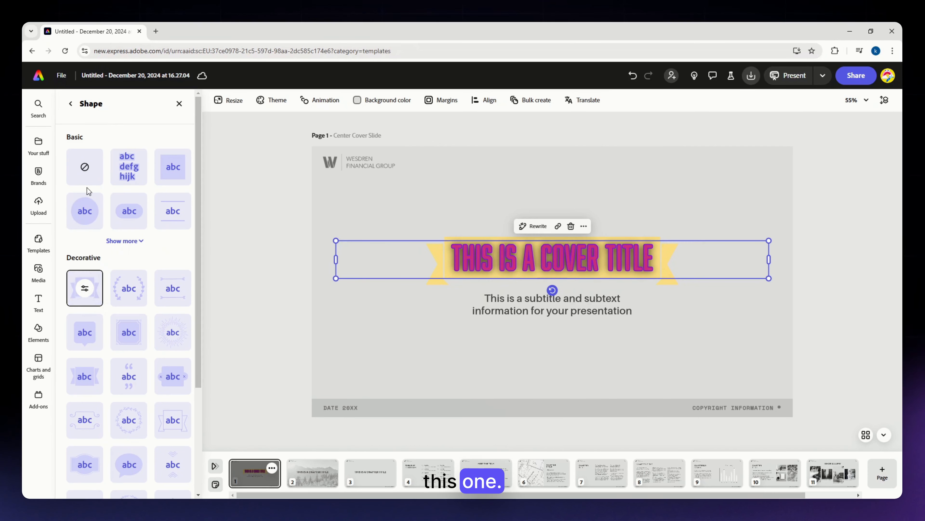
{"action": "scroll", "coordinate": [125, 382], "scroll_direction": "down", "scroll_amount": 4}
{"action": "scroll", "coordinate": [126, 382], "scroll_direction": "up", "scroll_amount": 4}
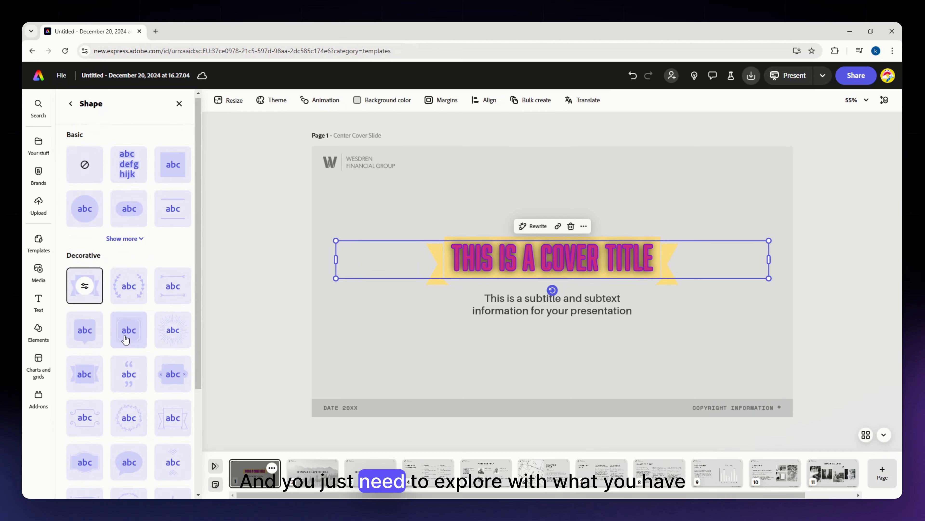
{"action": "left_click", "coordinate": [85, 166]}
{"action": "left_click", "coordinate": [71, 103]}
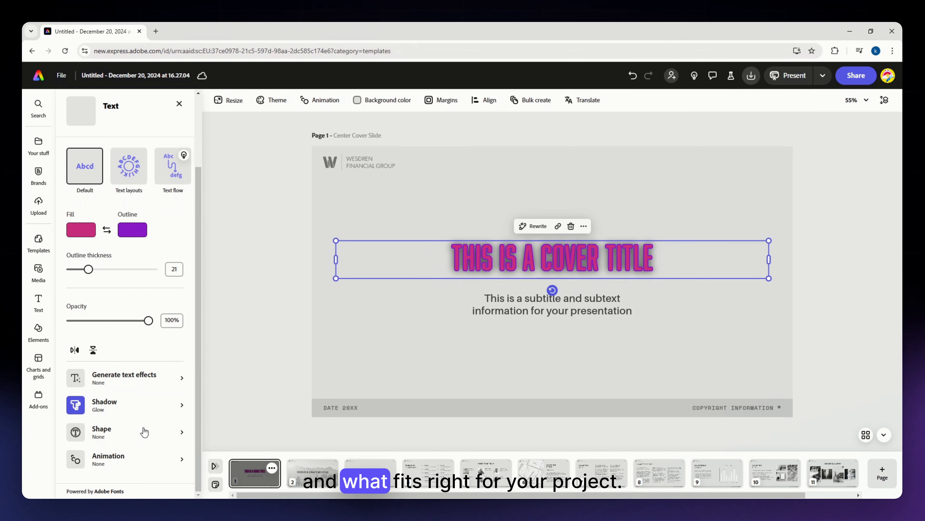